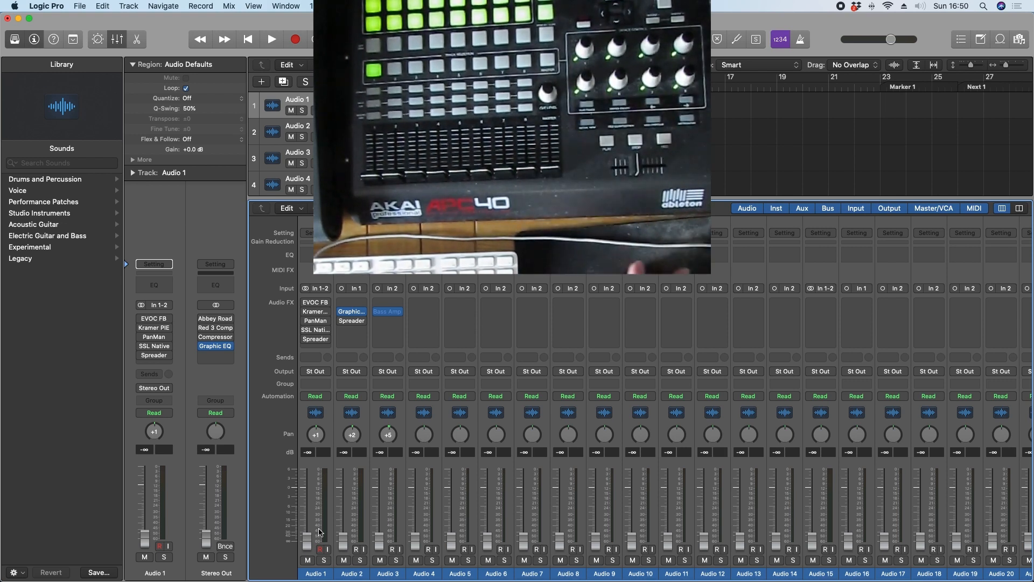
Step: View the Graphic EQ plug-in on the Stereo Out channel strip and close its window
drag(322, 578, 785, 476)
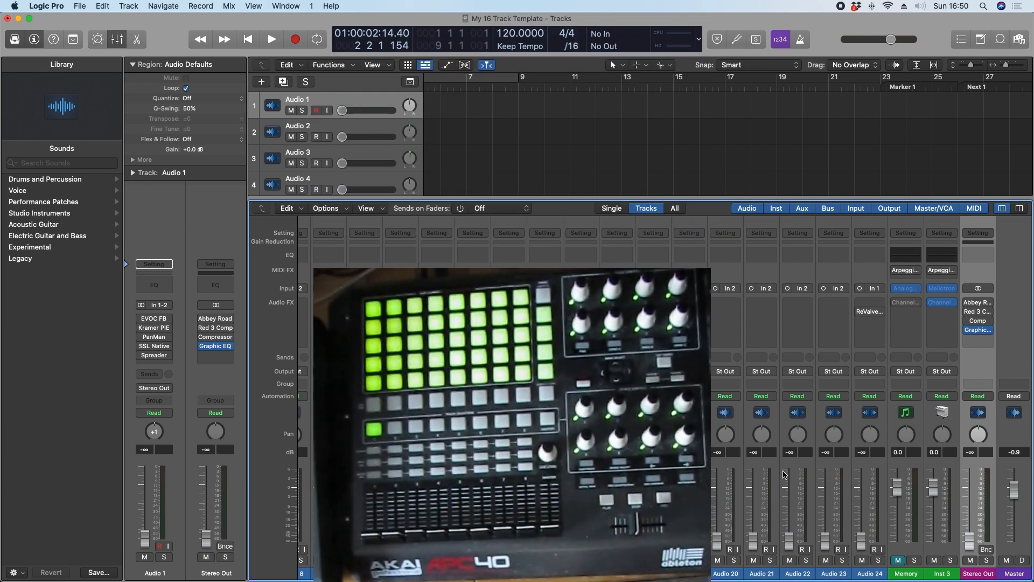
click(983, 333)
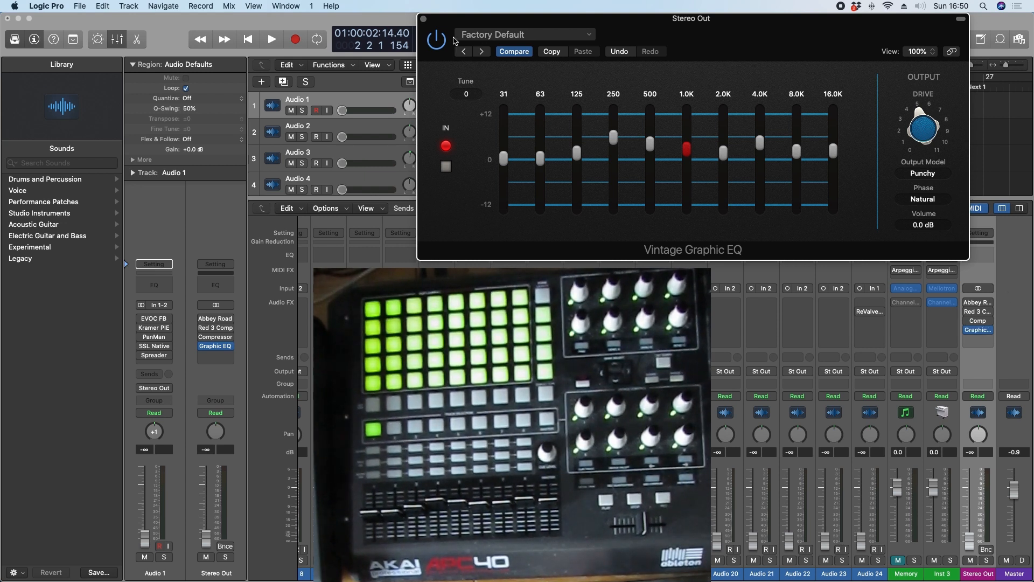
click(423, 19)
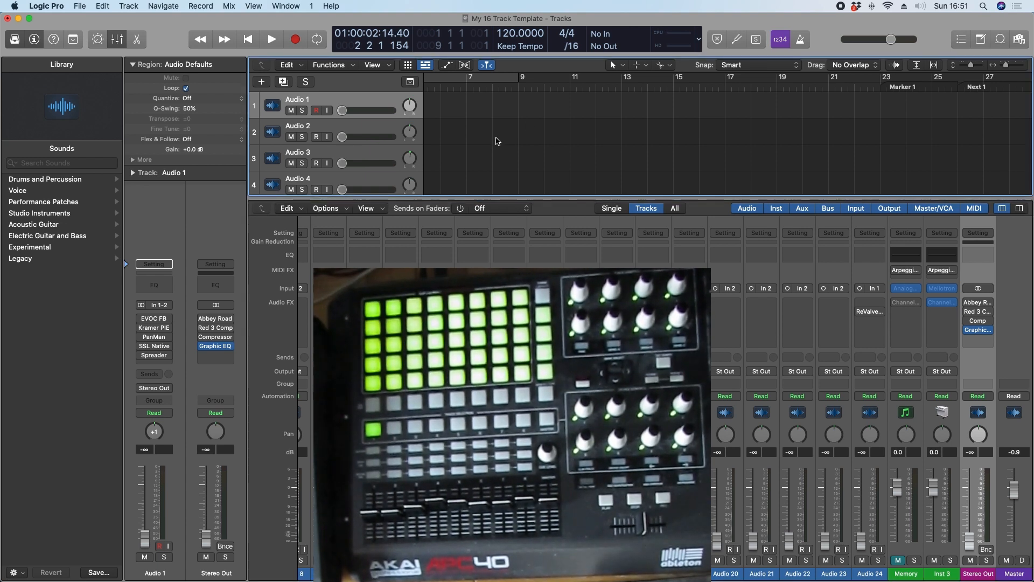
Step: Open the Controller Assignments in Expert View and add a zone named "My mixer"
key(alt+shift+k)
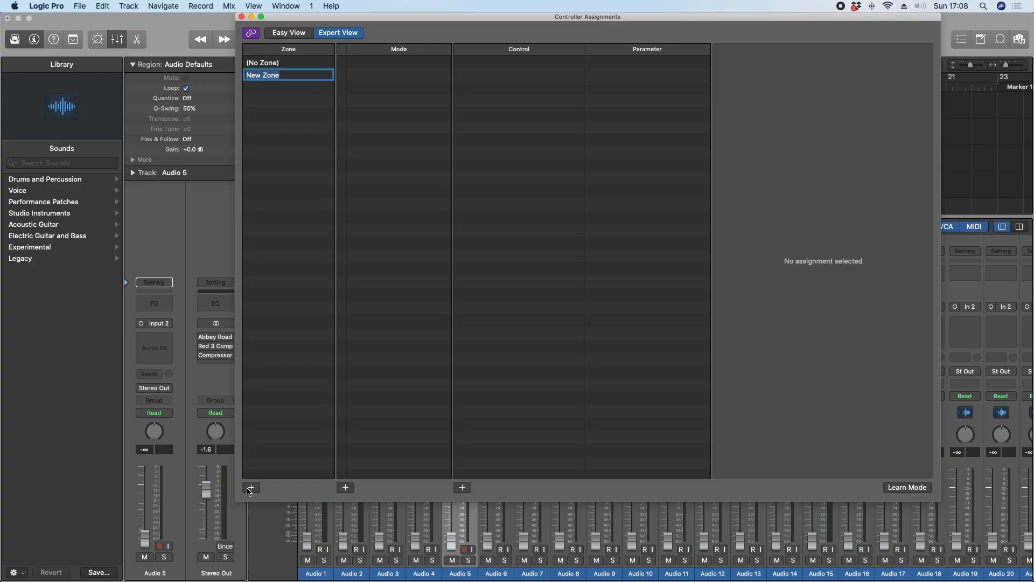
text(My mixer)
click(385, 107)
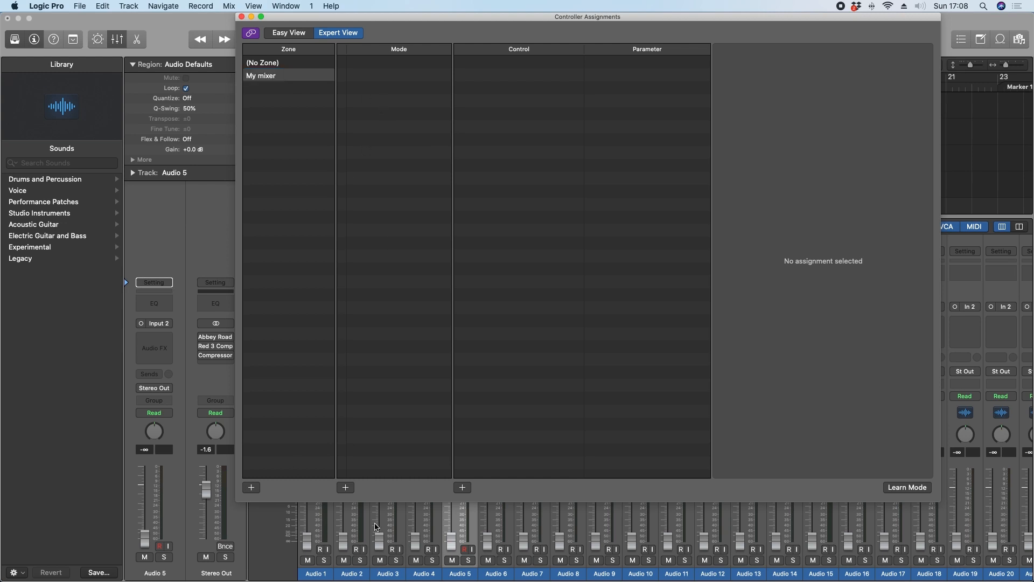
Step: Add a mode named "Faders 1-8" to the My mixer zone
click(345, 487)
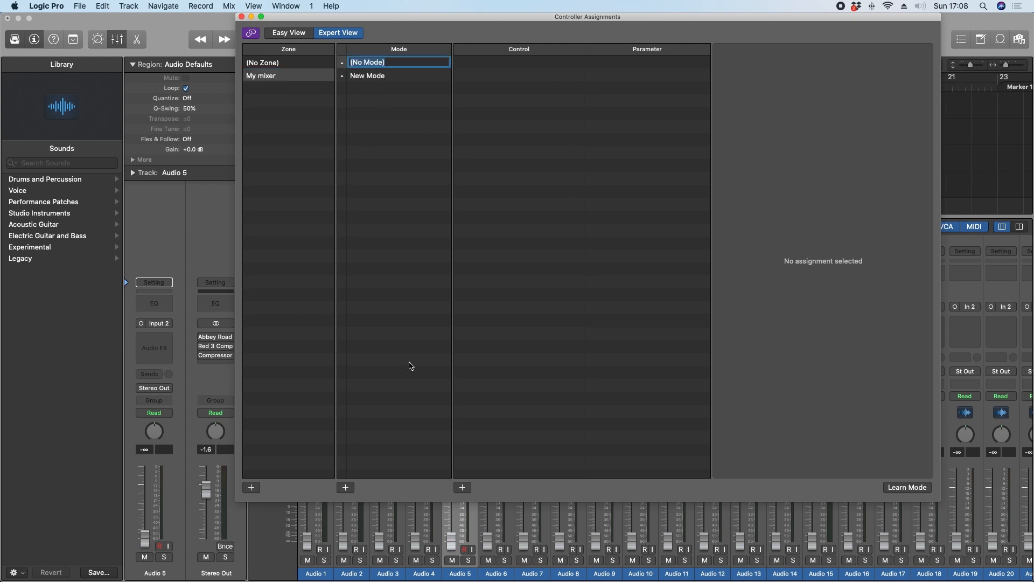
click(371, 80)
click(370, 80)
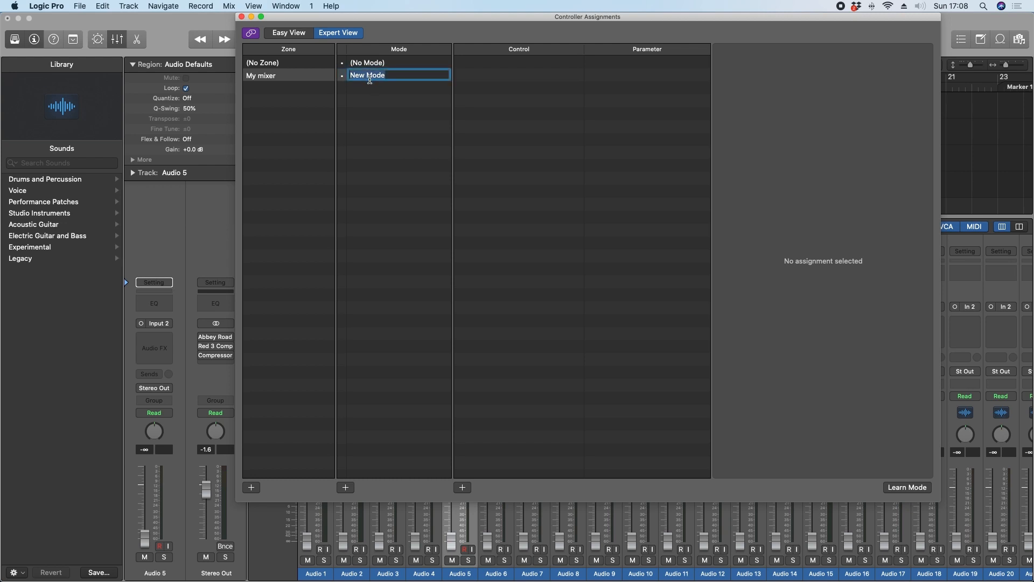
text(Faders 1-8)
key(Return)
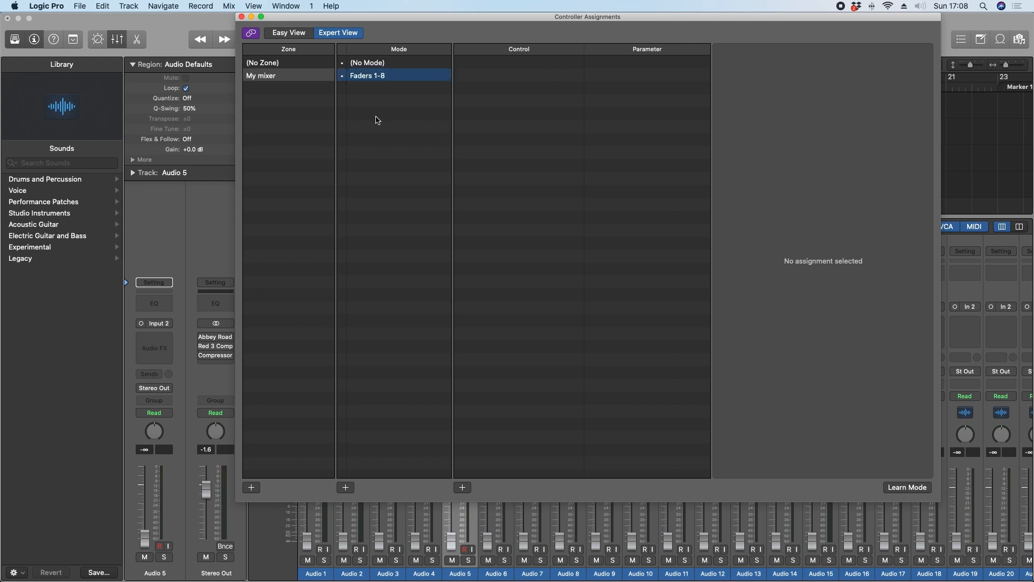
click(376, 77)
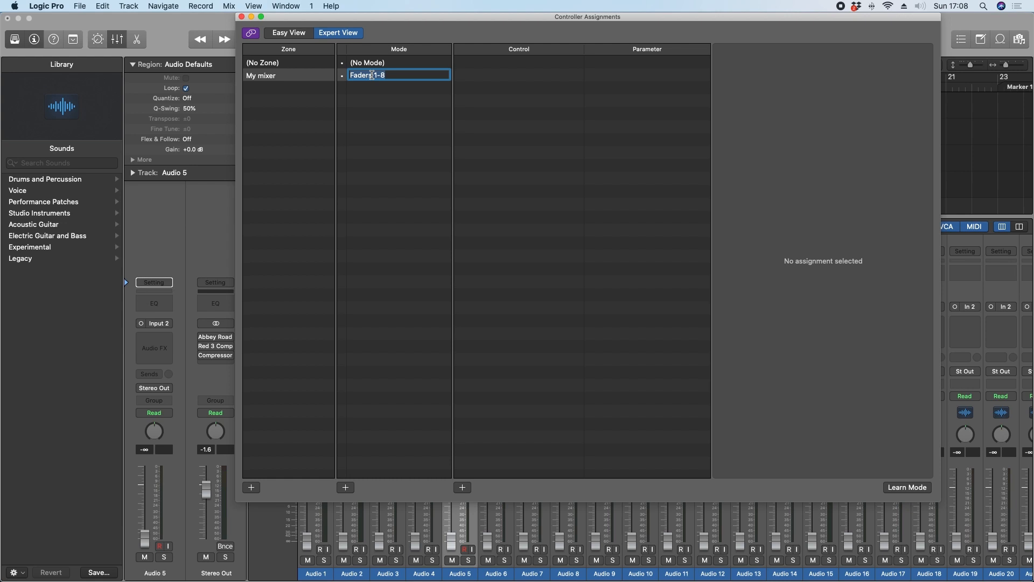
key(super+l)
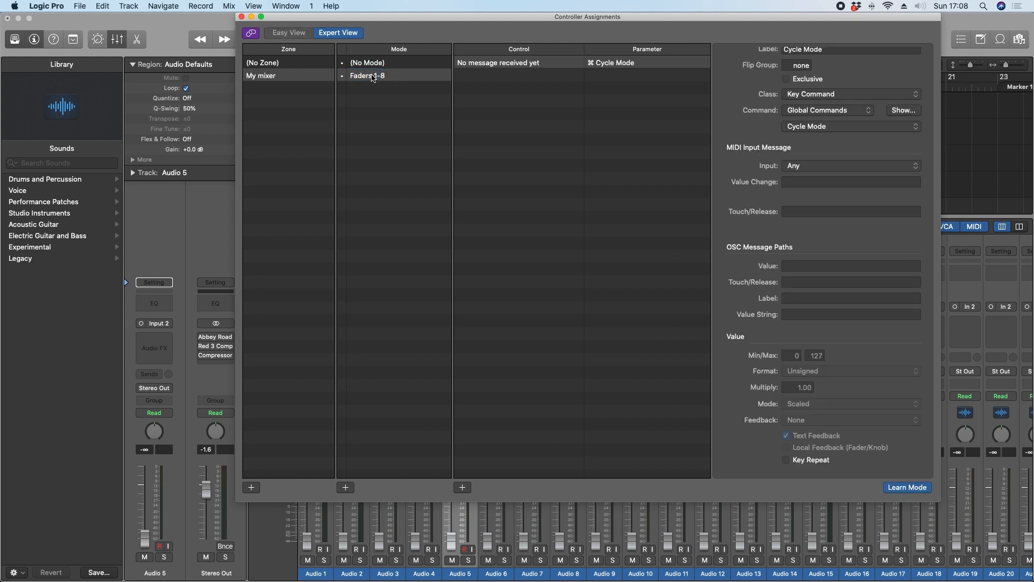
click(305, 545)
click(657, 62)
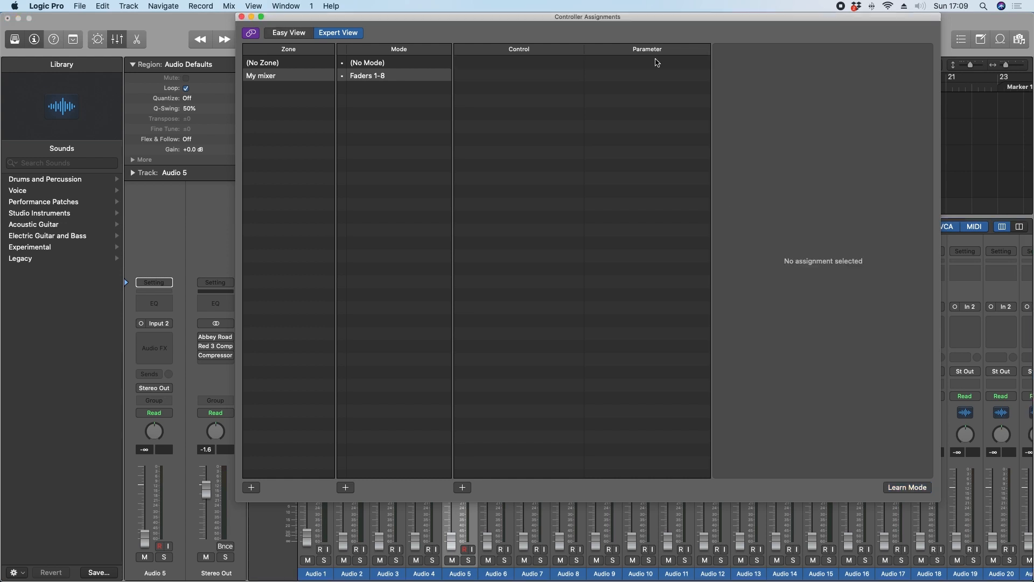
Step: Learn the Audio 1 and Audio 2 volume faders to the first two faders of the Akai APC40
click(656, 63)
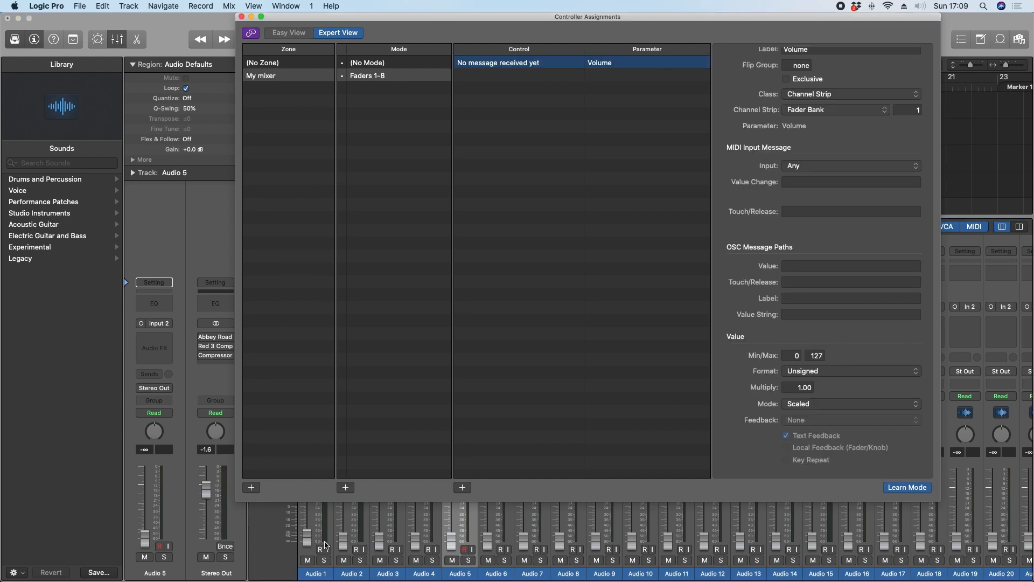
click(312, 503)
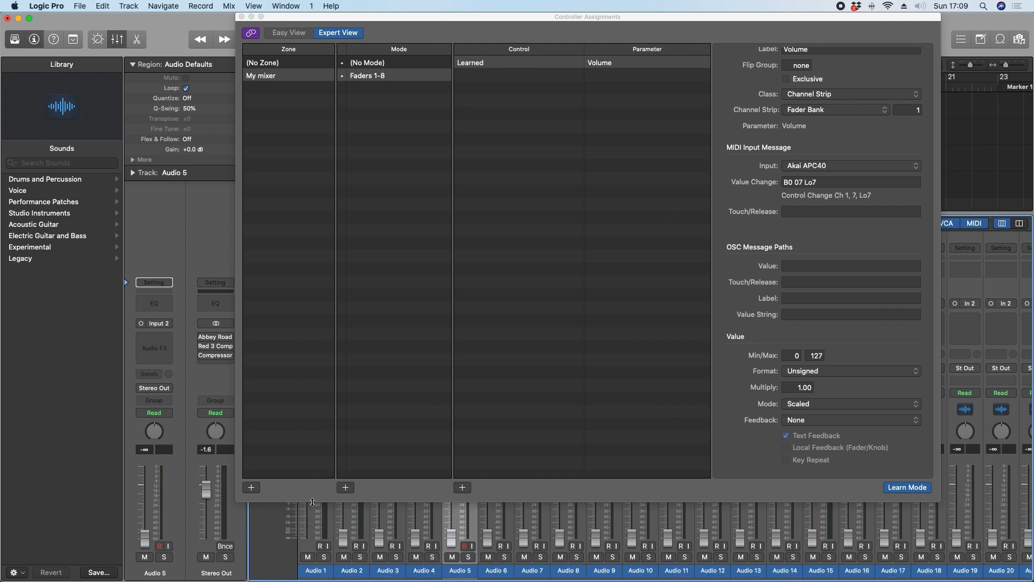
key(super+l)
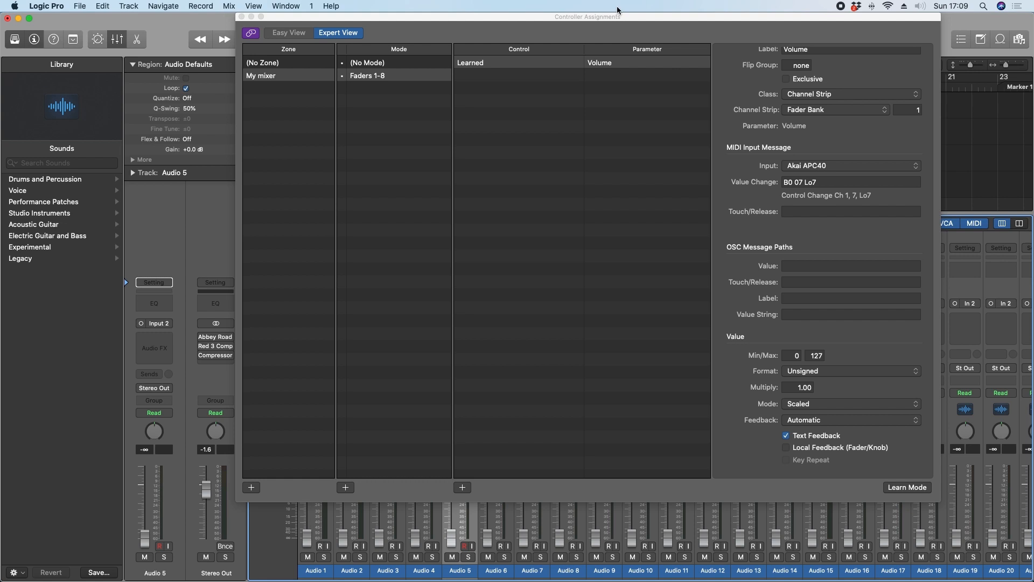
key(super+l)
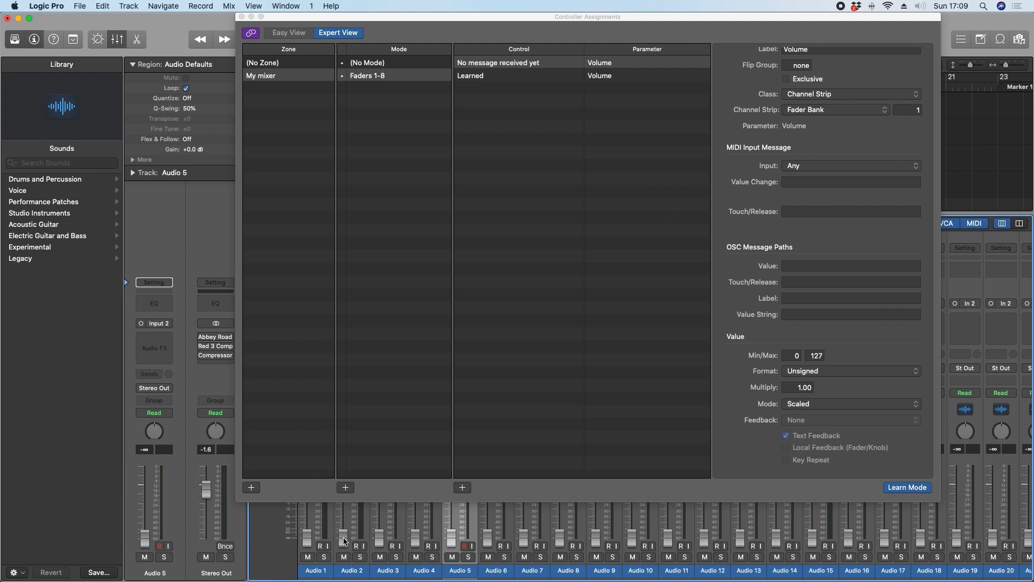
drag(343, 539, 348, 506)
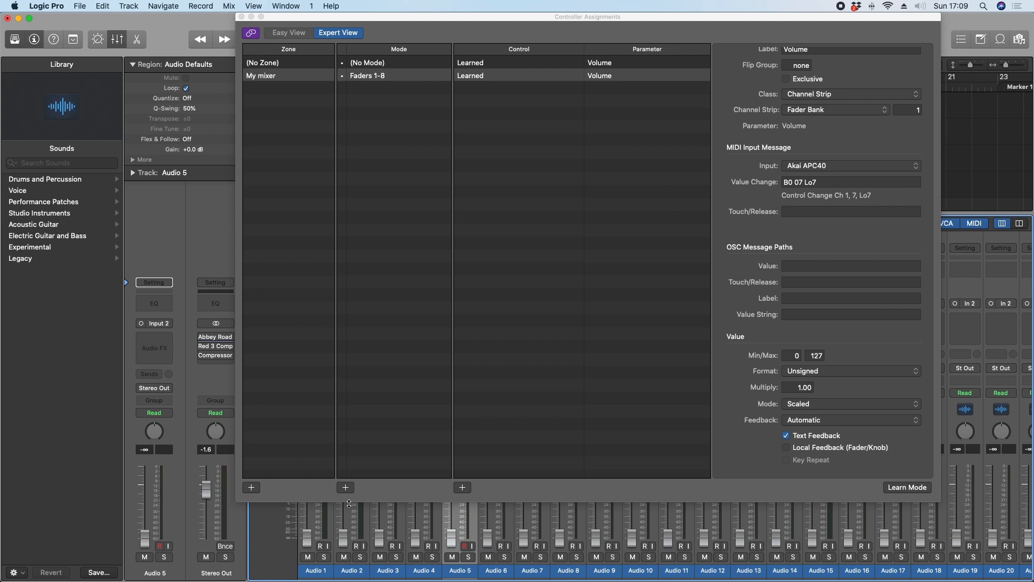
Step: Name the learned controls F1 for fader bank channel 1 and F2 for channel 2
click(475, 80)
click(473, 81)
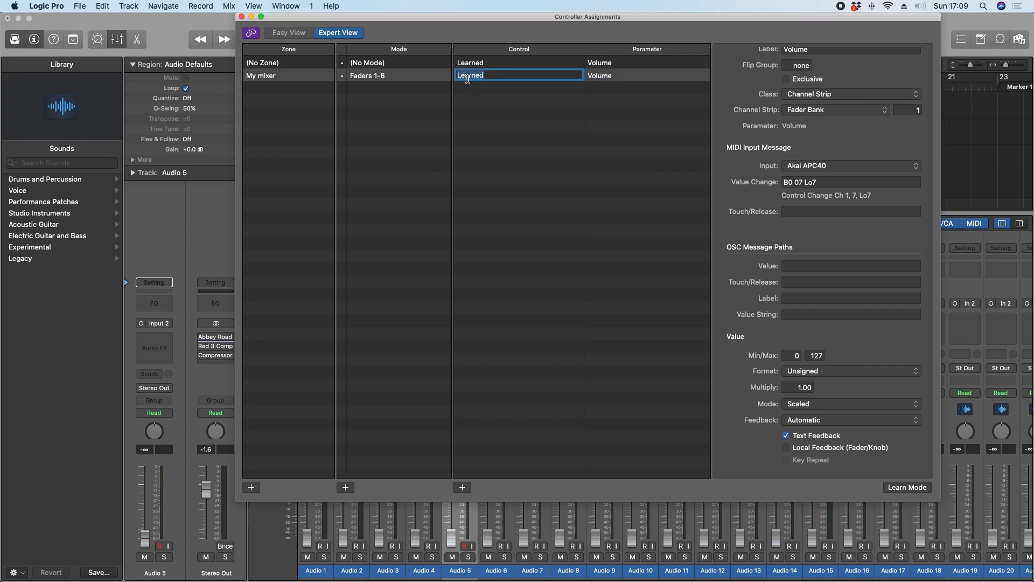
text(F1)
click(538, 153)
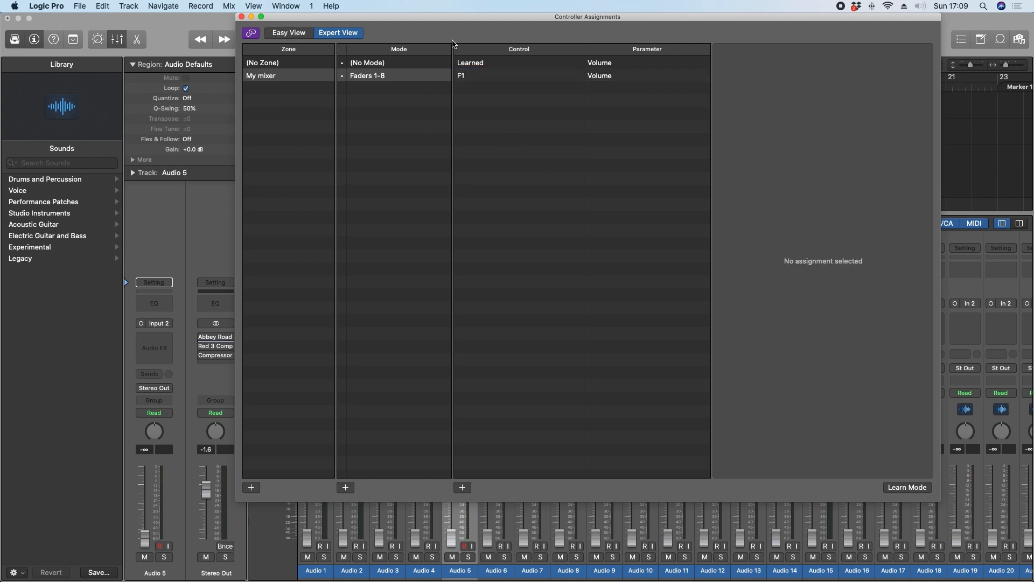
double_click(466, 63)
text(F)
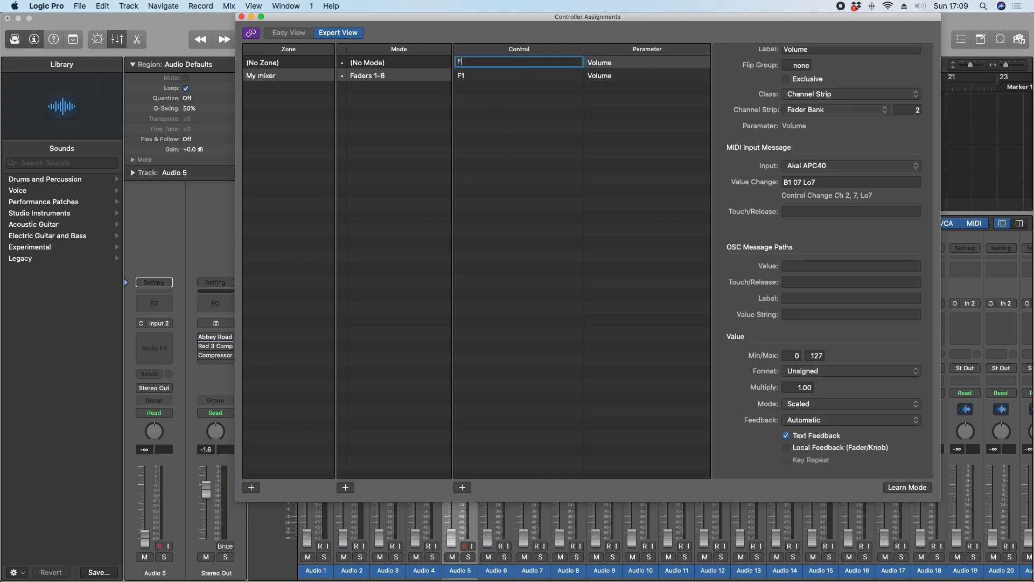
text(2)
click(540, 185)
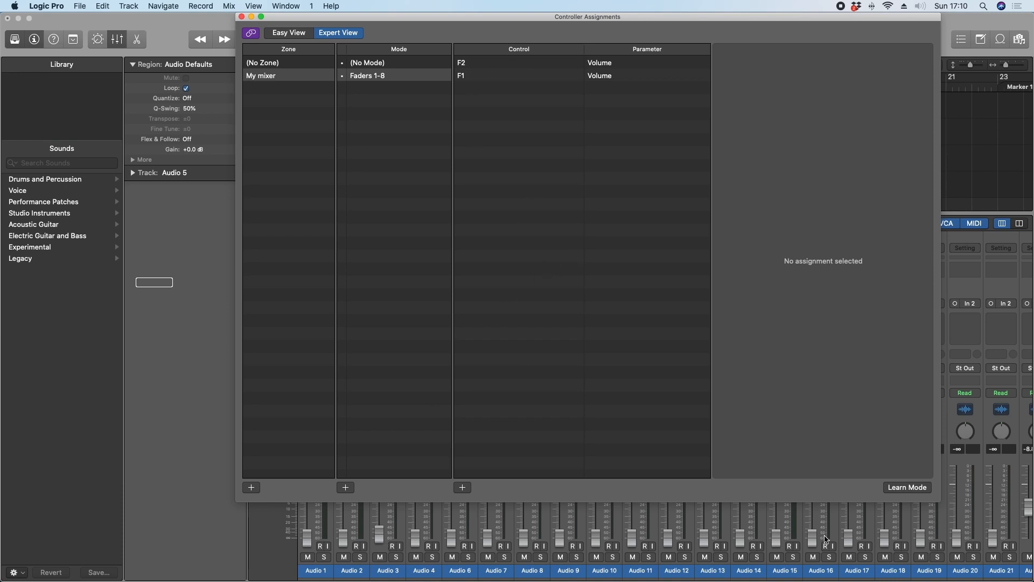
Step: Learn the Audio 3 and Audio 4 volume faders to the third and fourth faders of the Akai APC40
key(super+l)
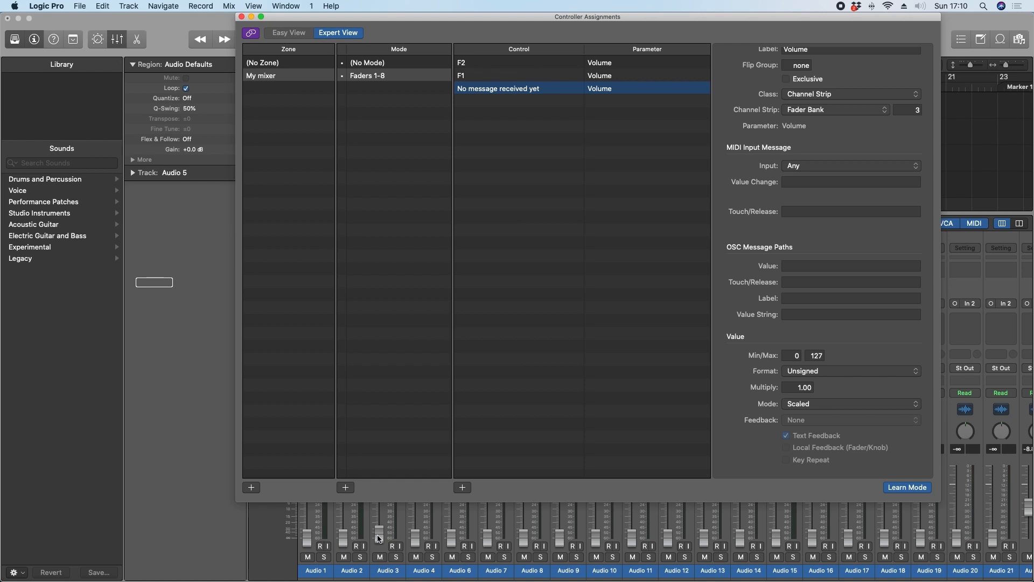
drag(376, 518, 376, 457)
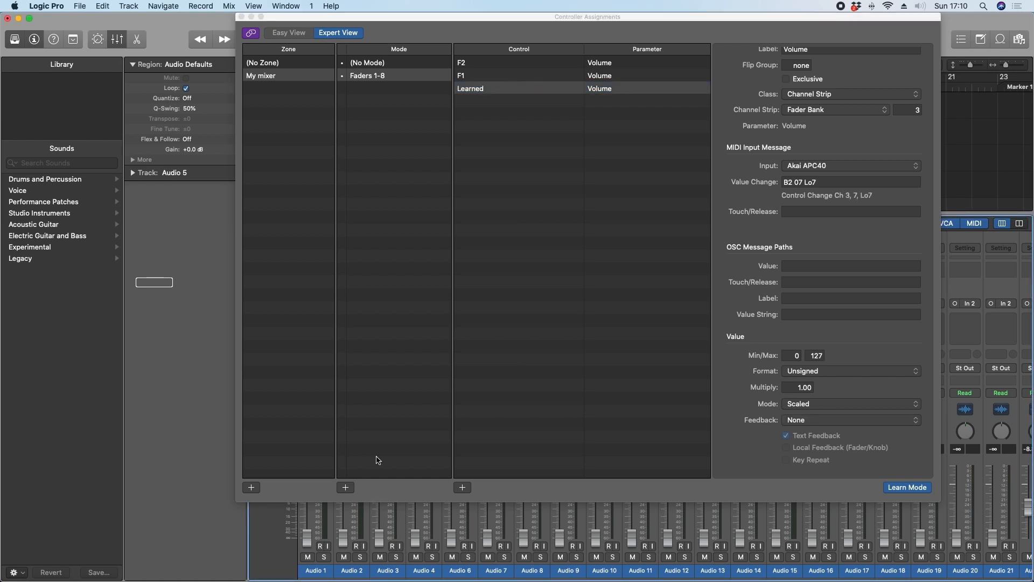
key(super+l)
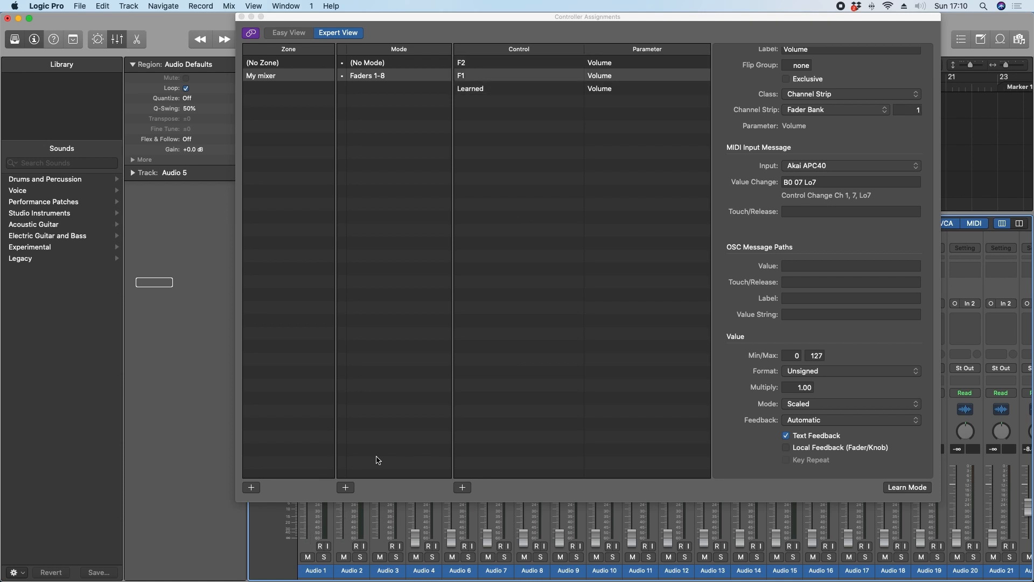
key(super+l)
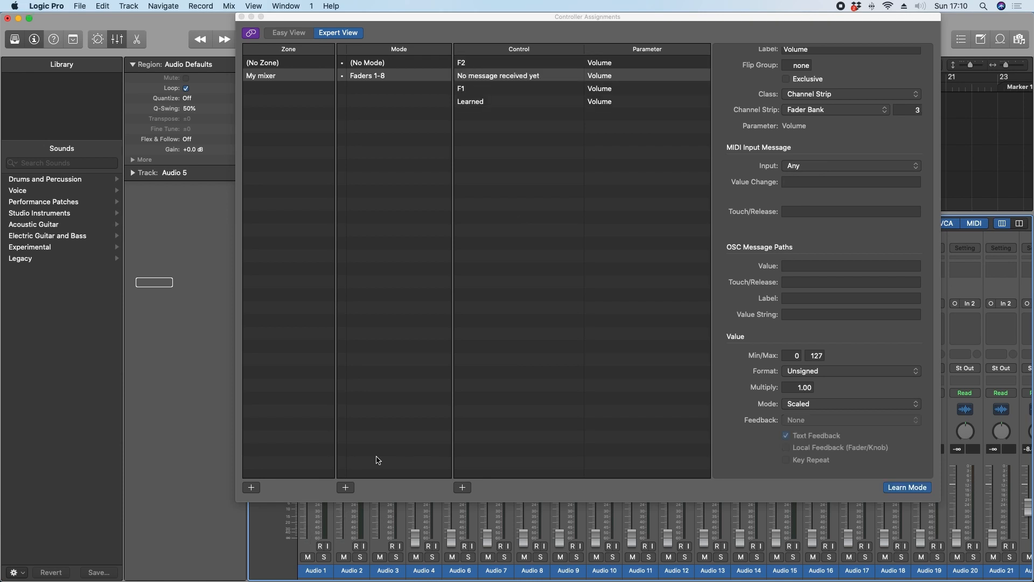
drag(415, 536, 415, 511)
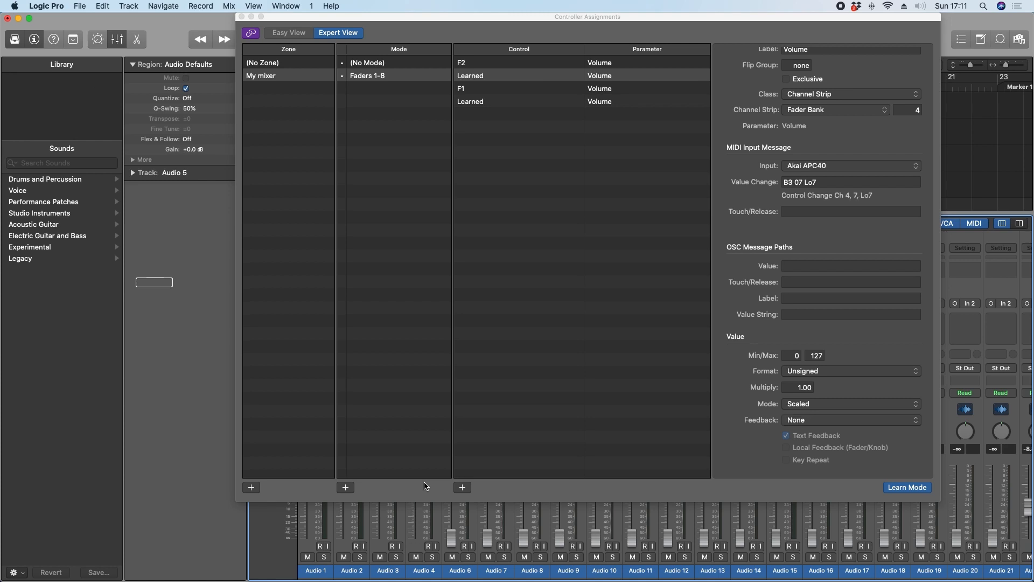
key(super+l)
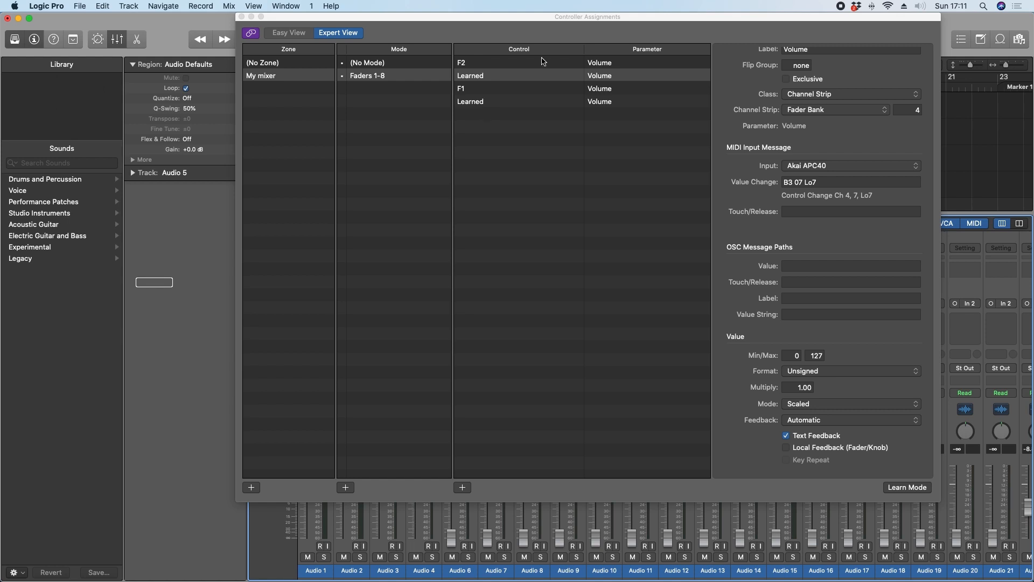
Step: Name the two newly learned controls F4 for fader bank channel 4 and F3 for channel 3
click(472, 78)
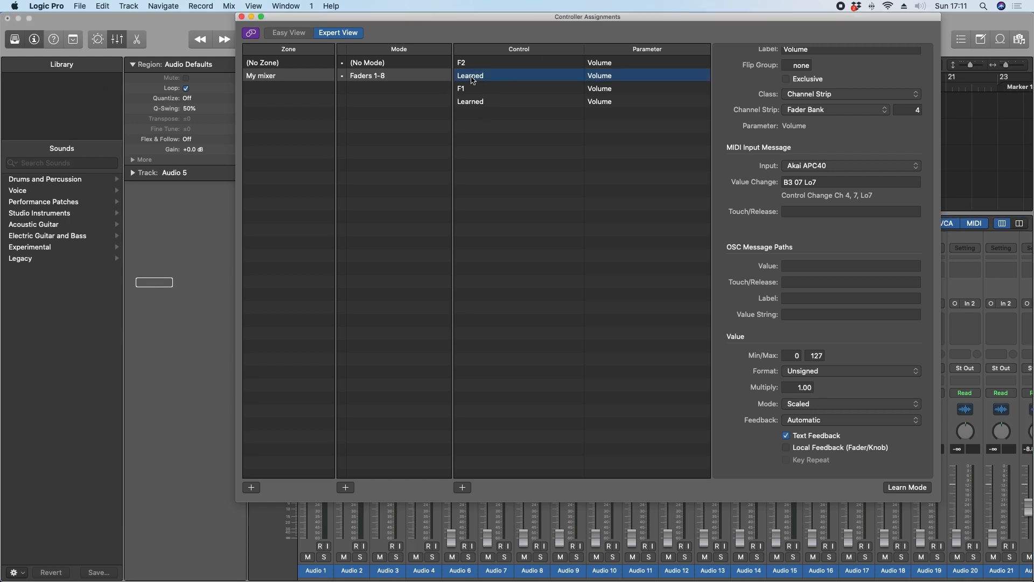
click(472, 79)
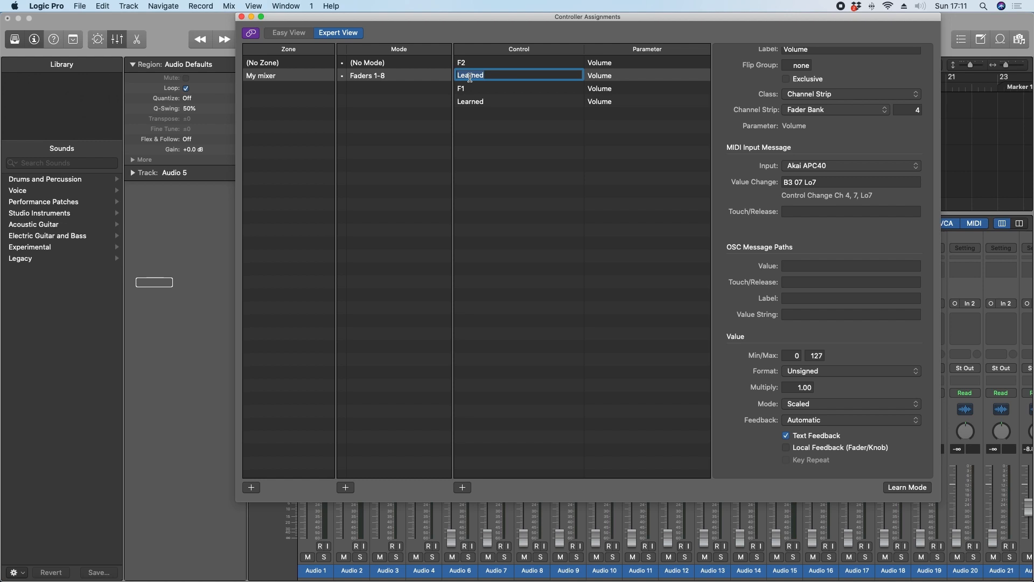
text(F4)
click(476, 105)
click(475, 106)
text(F)
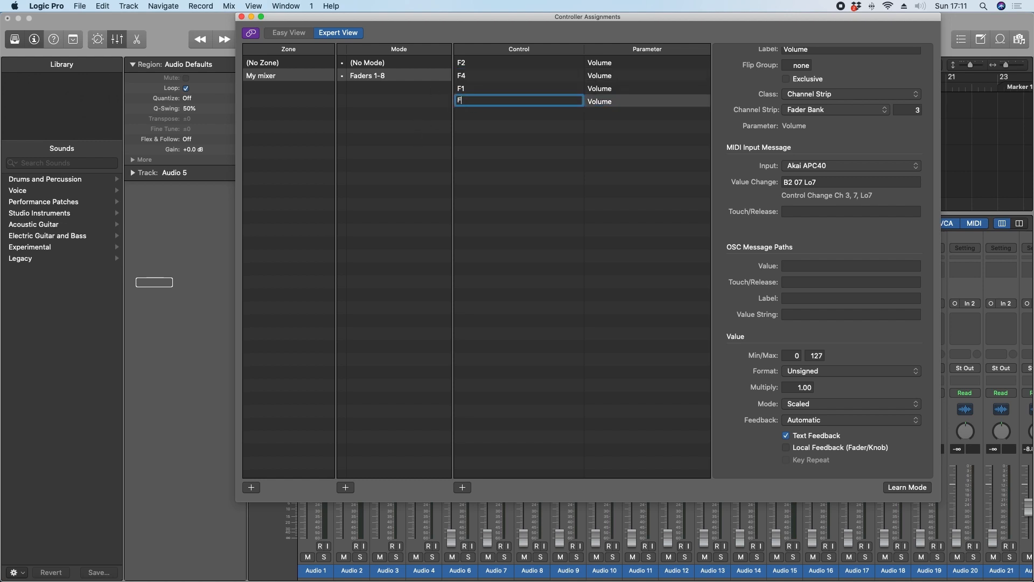
text(3)
click(536, 227)
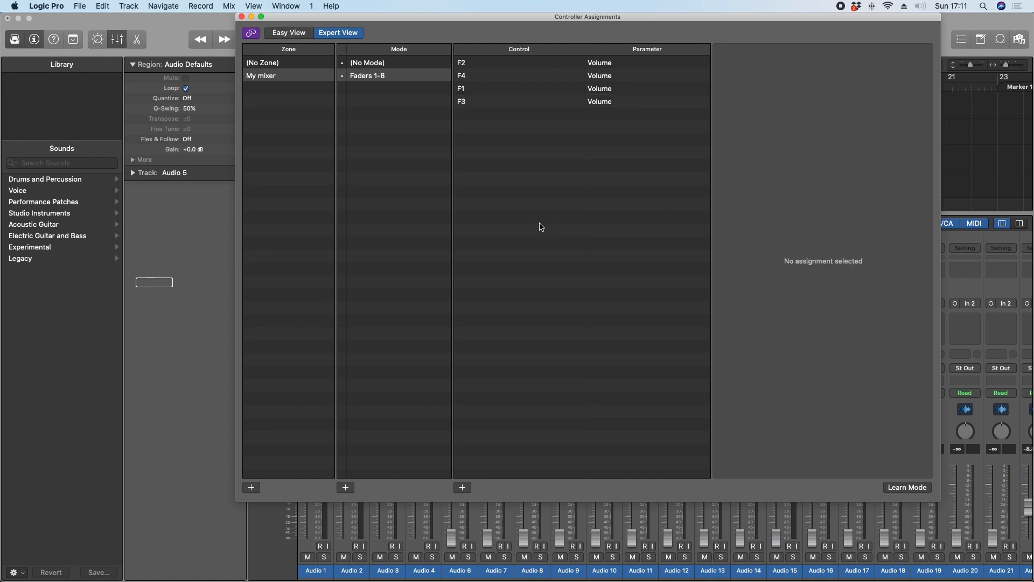
Step: Learn the next four channel volumes to the remaining Akai APC40 faders and name the controls F5 to F8
key(super+l)
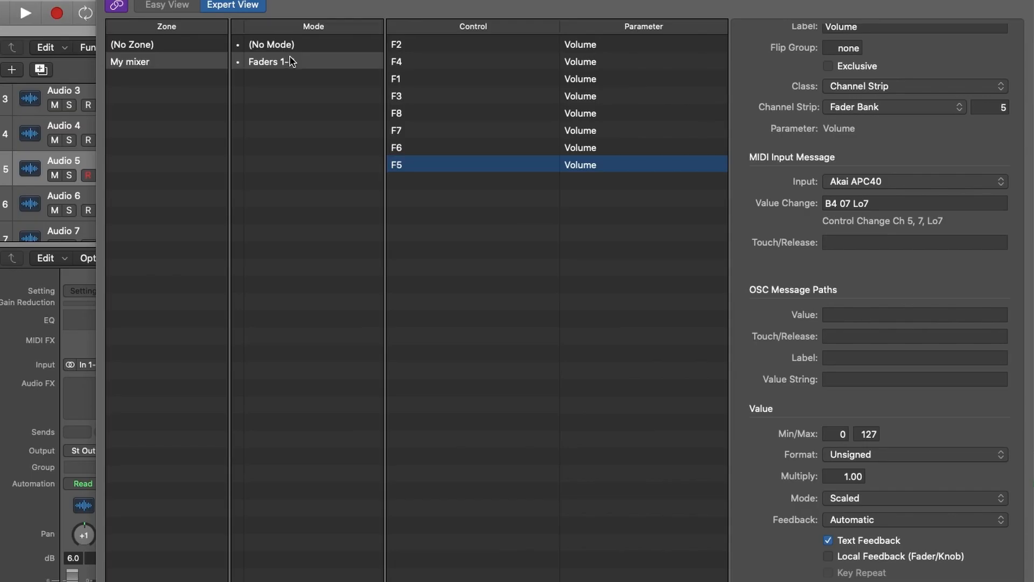
Step: Duplicate the Faders 1-8 mode twice within the My mixer zone
click(283, 63)
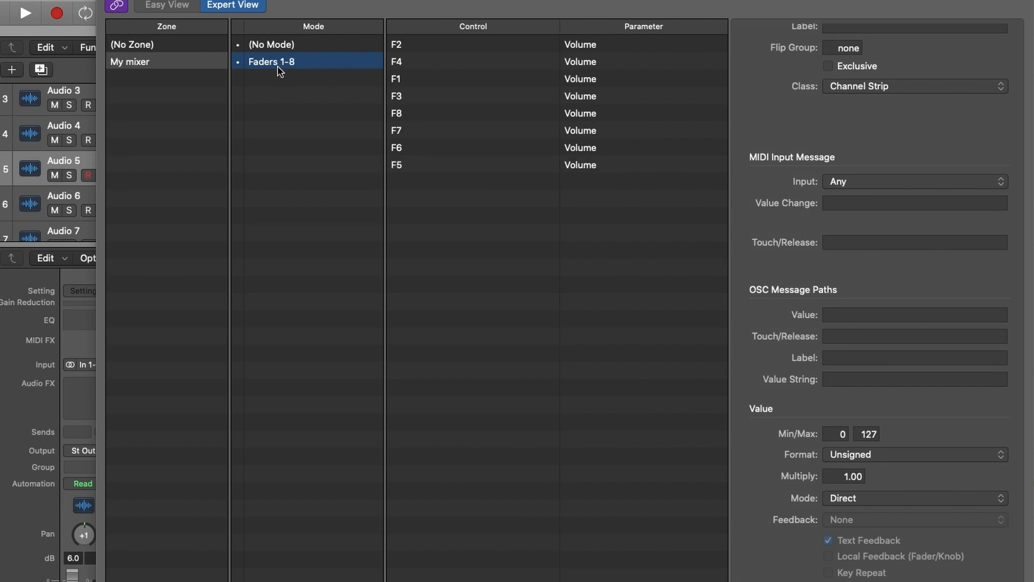
key(super+d)
key(super+d)
Step: Rename the first copy of the Faders 1-8 mode to "Faders 9-16"
click(285, 81)
click(294, 78)
click(300, 79)
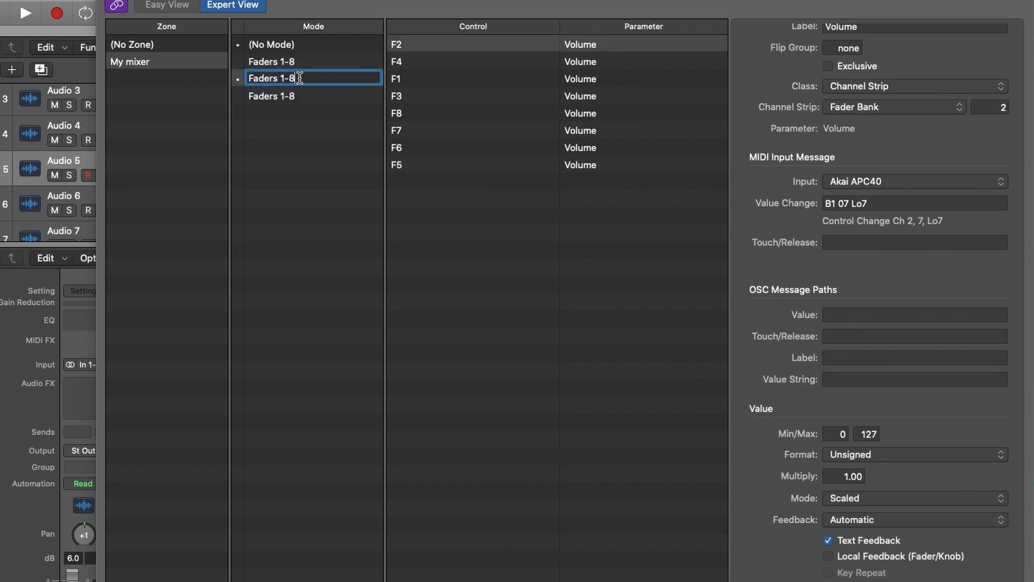
key(BackSpace)
key(BackSpace)
key(BackSpace)
text(9)
Step: Rename the second copy of the Faders 1-8 mode to "Faders 17-24"
click(292, 100)
double_click(296, 99)
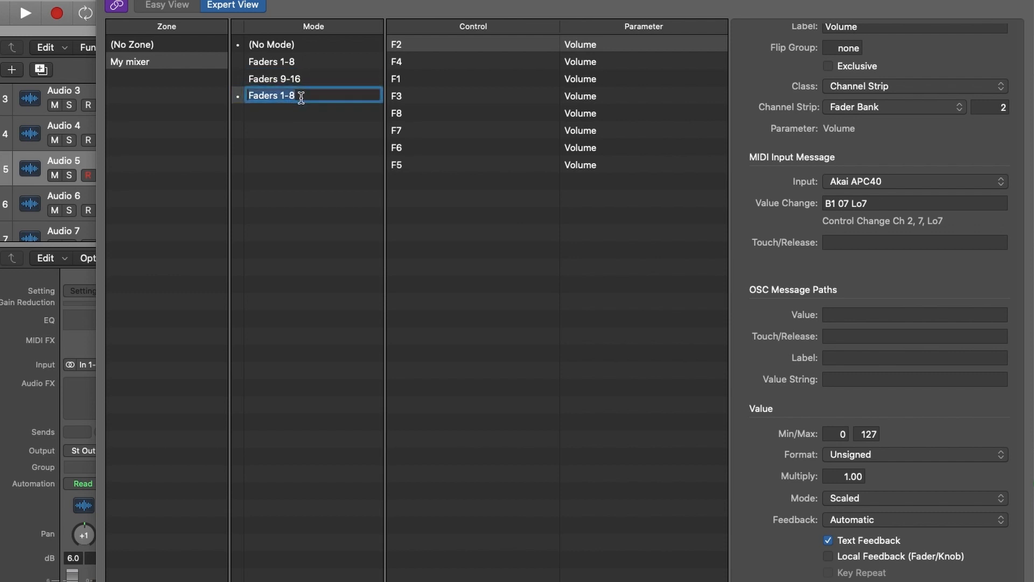
click(300, 97)
text(7-24)
key(Return)
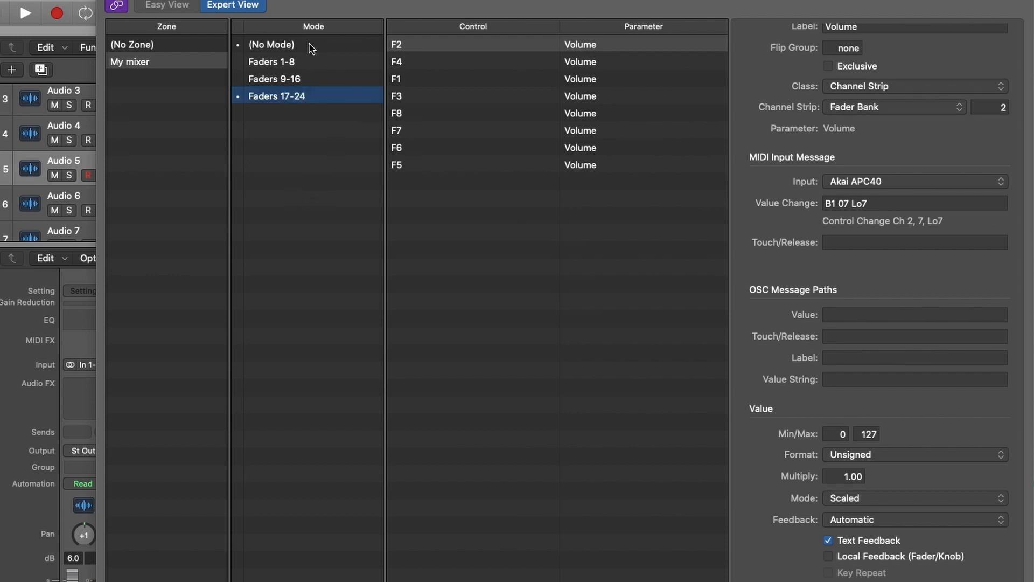
Step: In the Faders 9-16 mode, set the Fader Bank channel strip number to 9 for F1 and 10 for F2
click(296, 79)
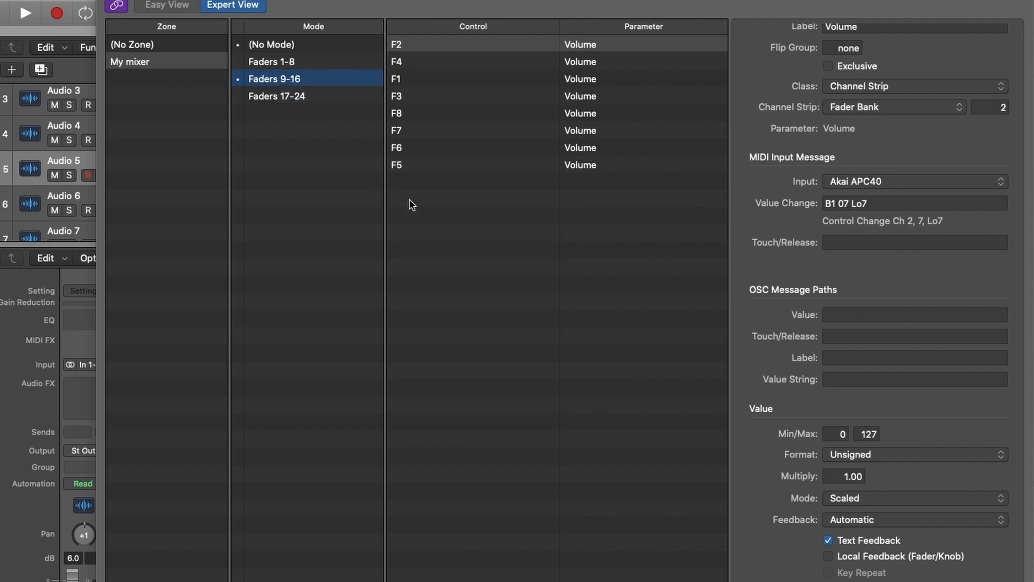
click(410, 81)
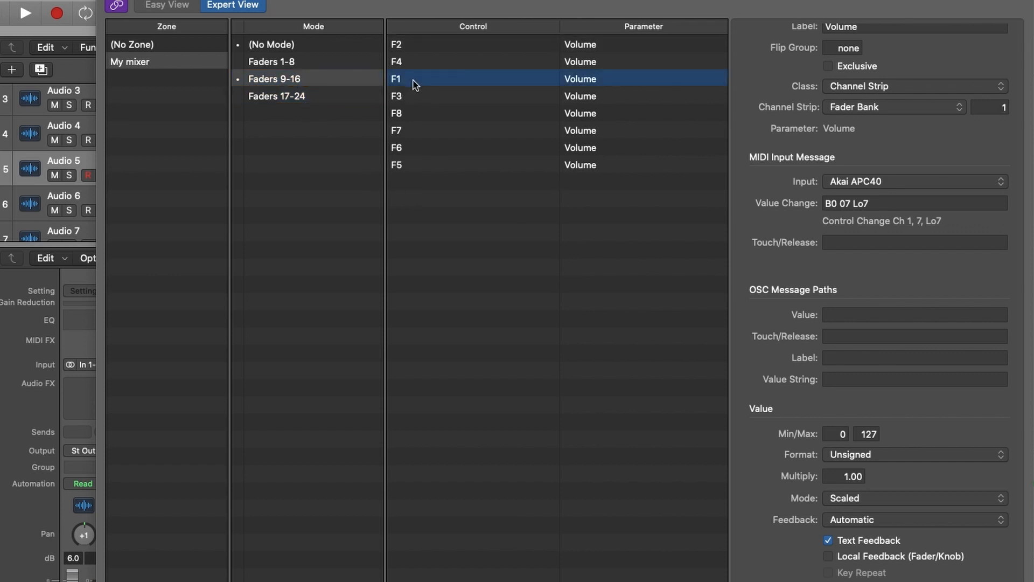
click(1004, 107)
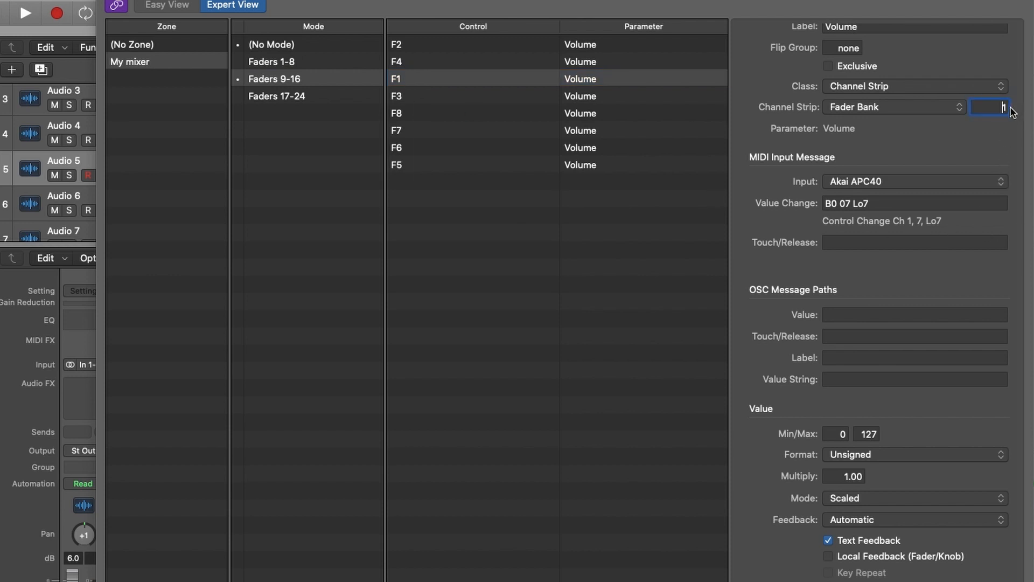
key(BackSpace)
text(9)
click(410, 44)
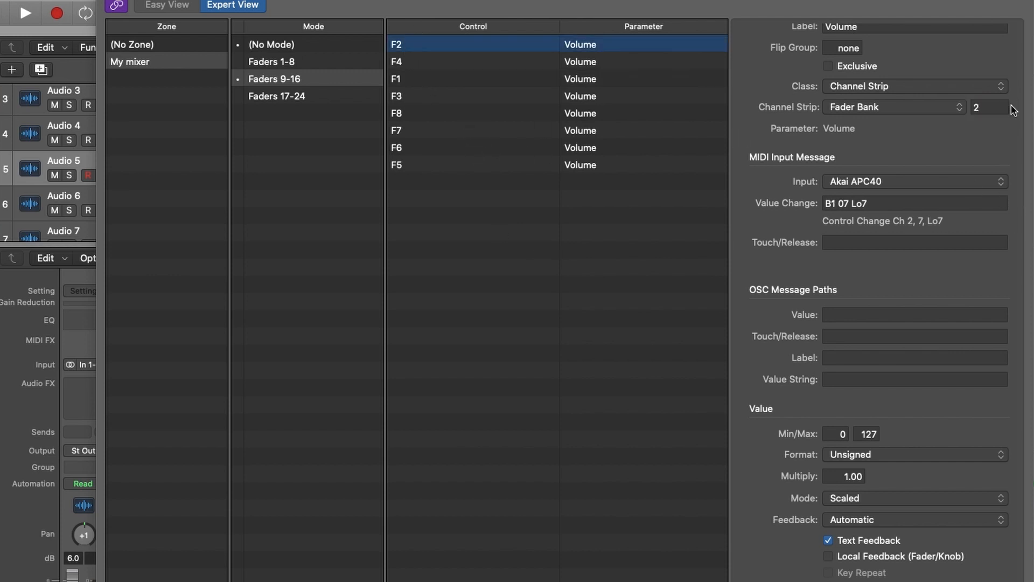
double_click(978, 107)
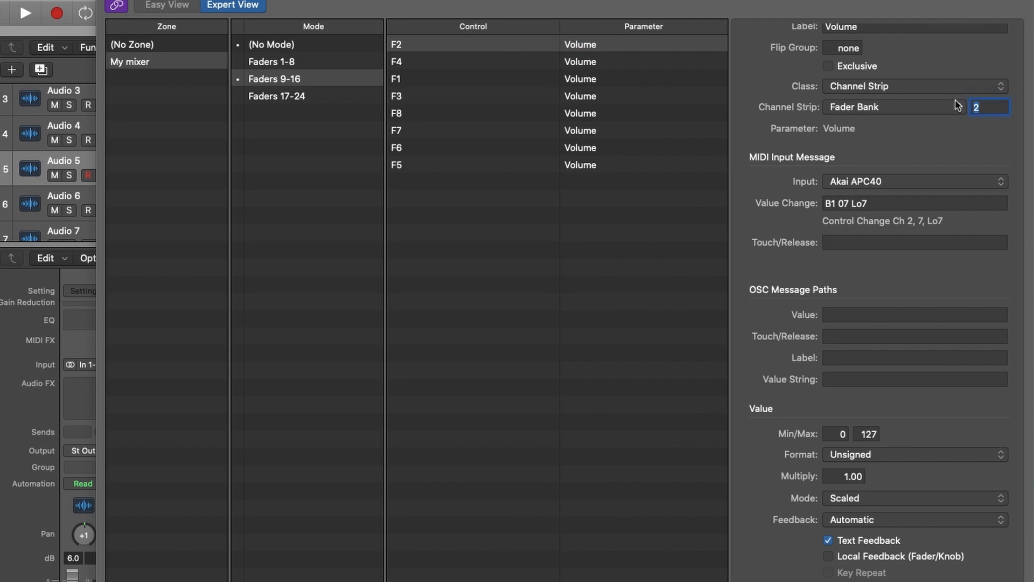
text(10)
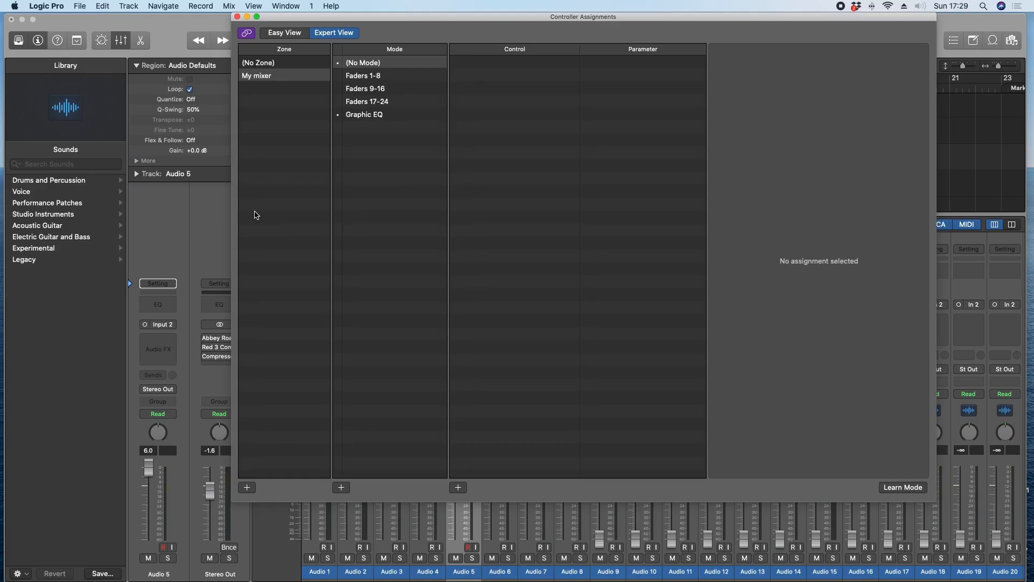
Step: Learn an Akai APC40 button under (No Mode) in My mixer and make it a Mode Change to Faders 1-8
key(super+l)
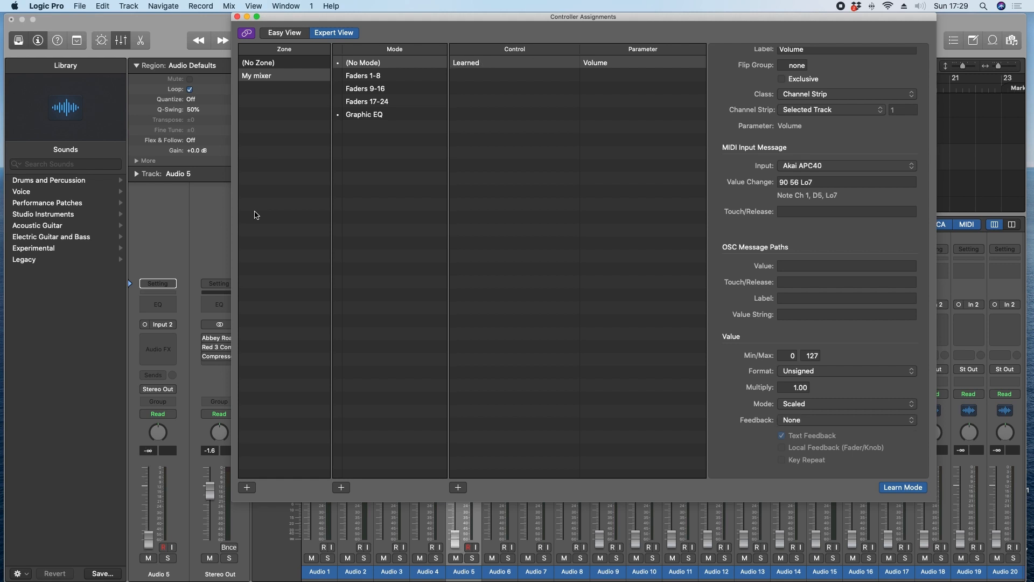
key(super+l)
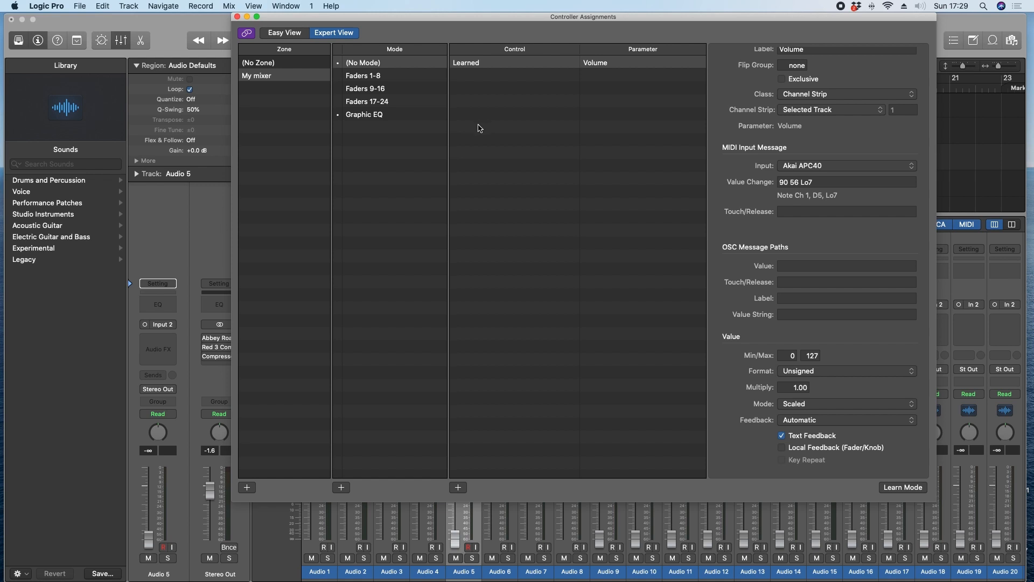
click(827, 94)
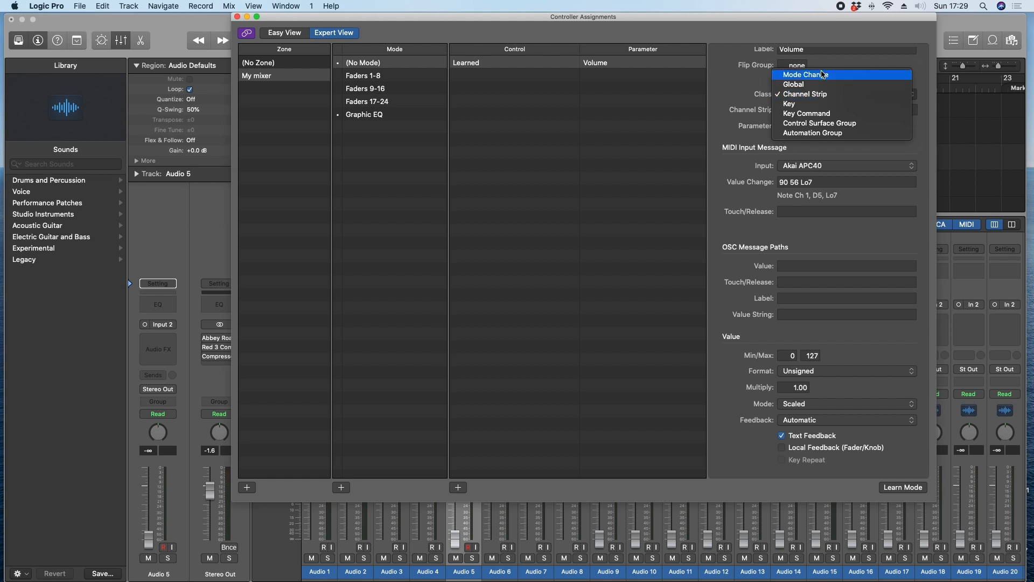
click(822, 75)
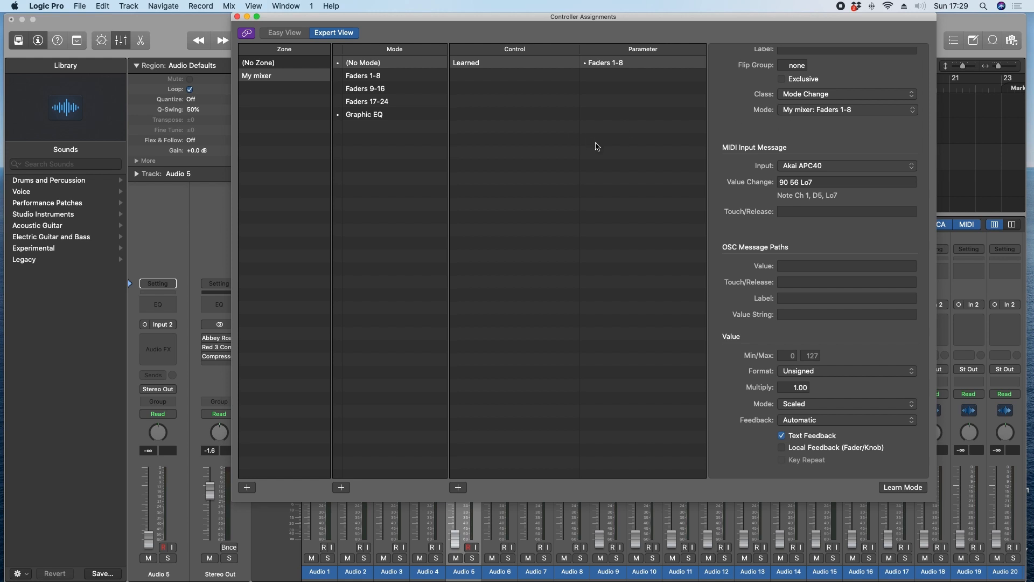
Step: Learn a second APC40 button under (No Mode) and make it a Mode Change to My mixer: Faders 9-16
click(467, 67)
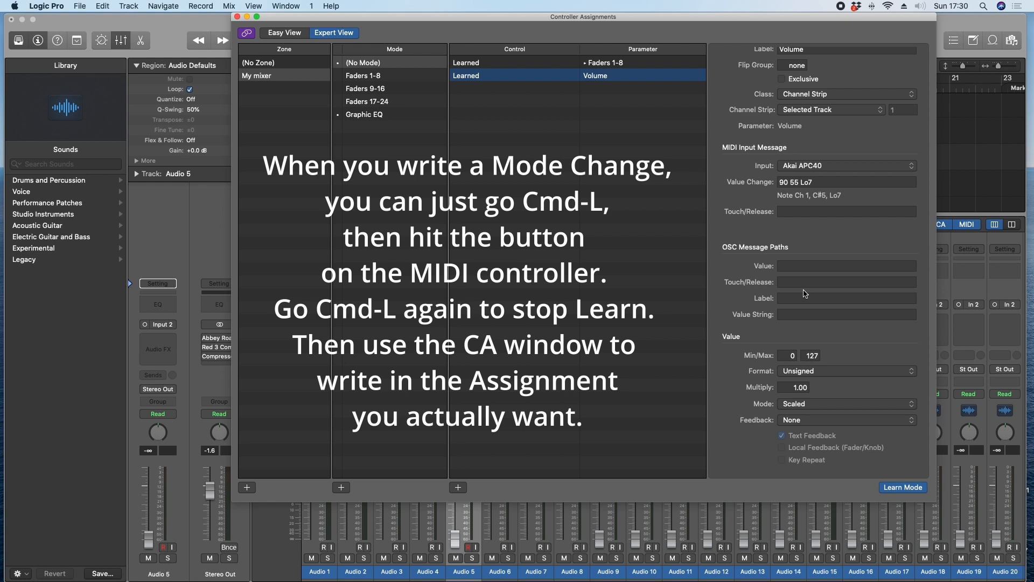
key(super+l)
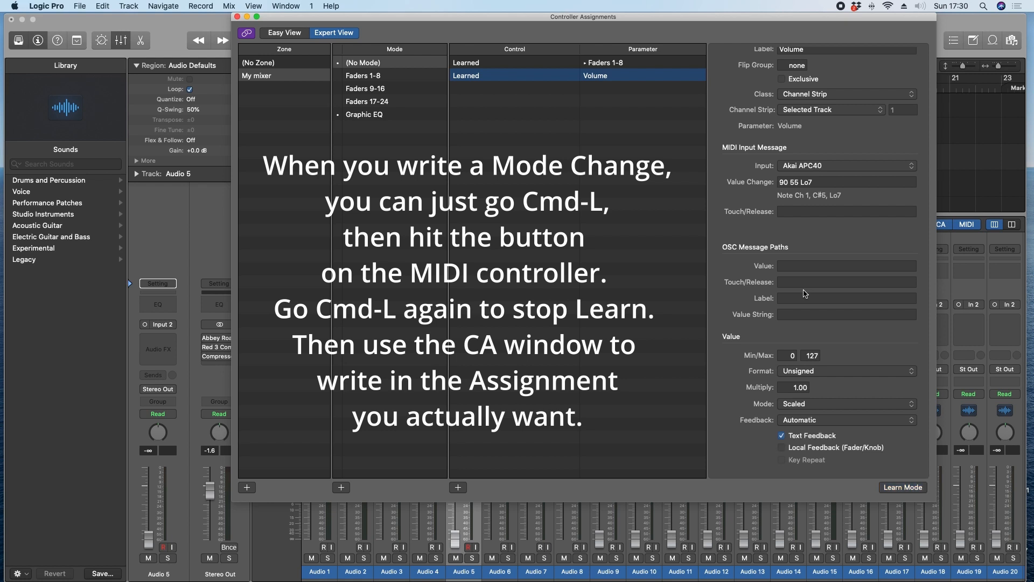
click(845, 94)
click(838, 75)
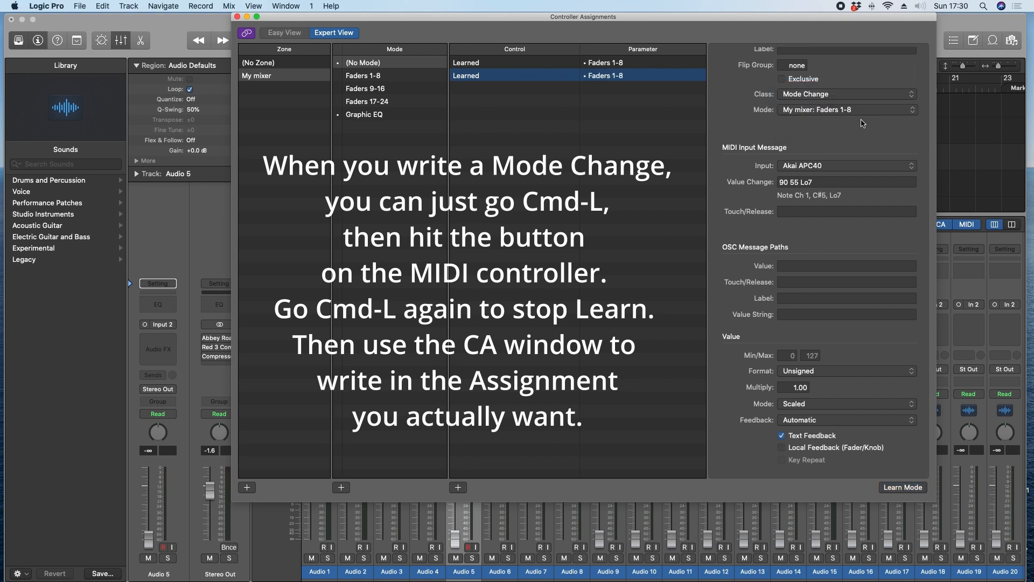
click(884, 110)
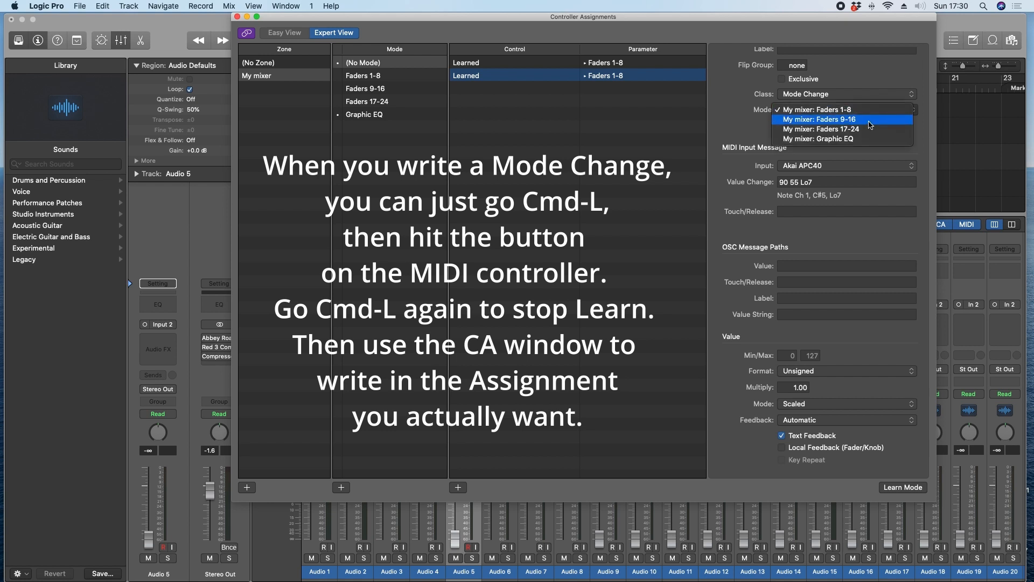
click(871, 125)
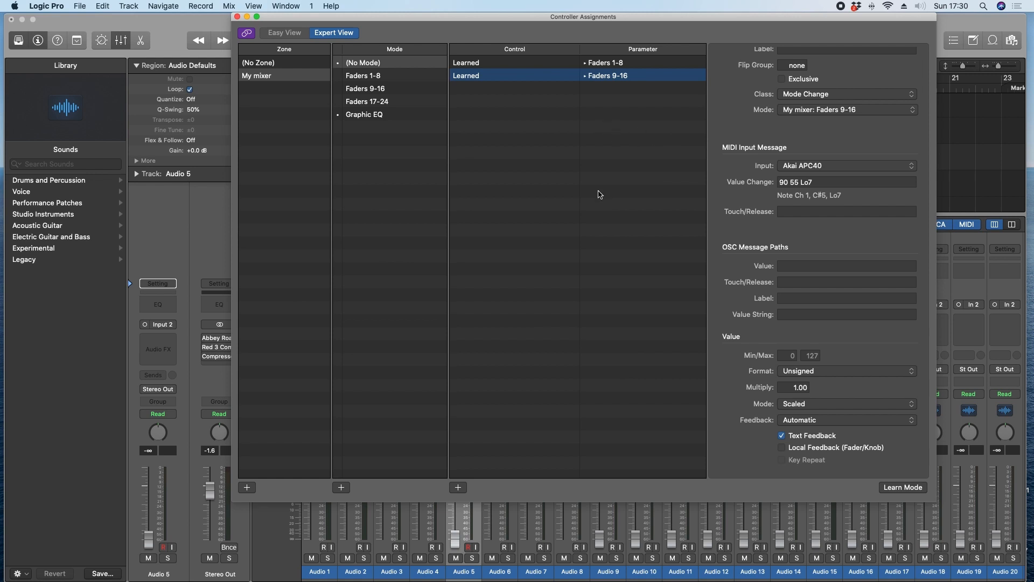
key(super+shift+5)
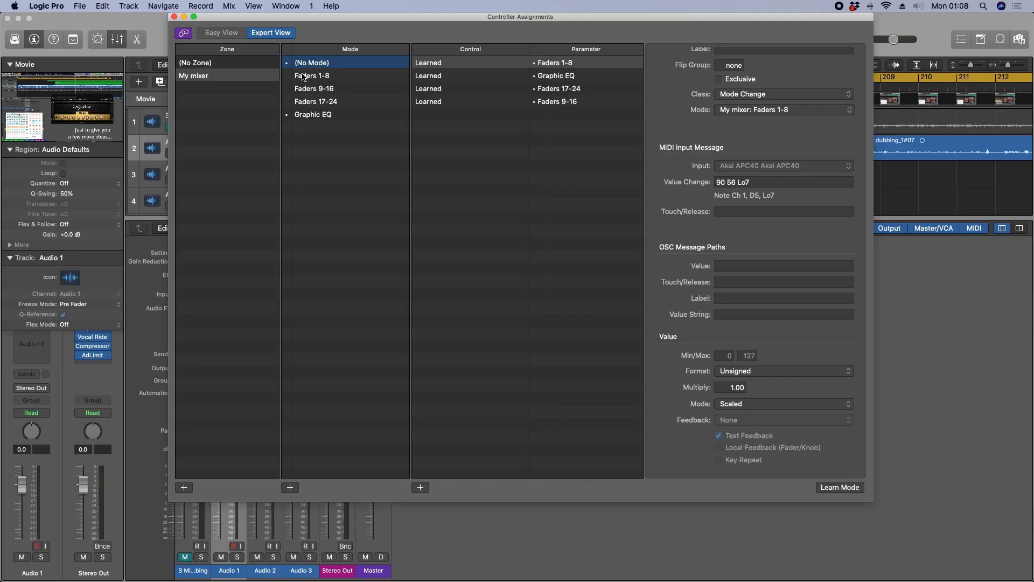
Step: Review the control assignments of the Faders 1-8, Faders 9-16, Faders 17-24 and Graphic EQ modes
click(304, 77)
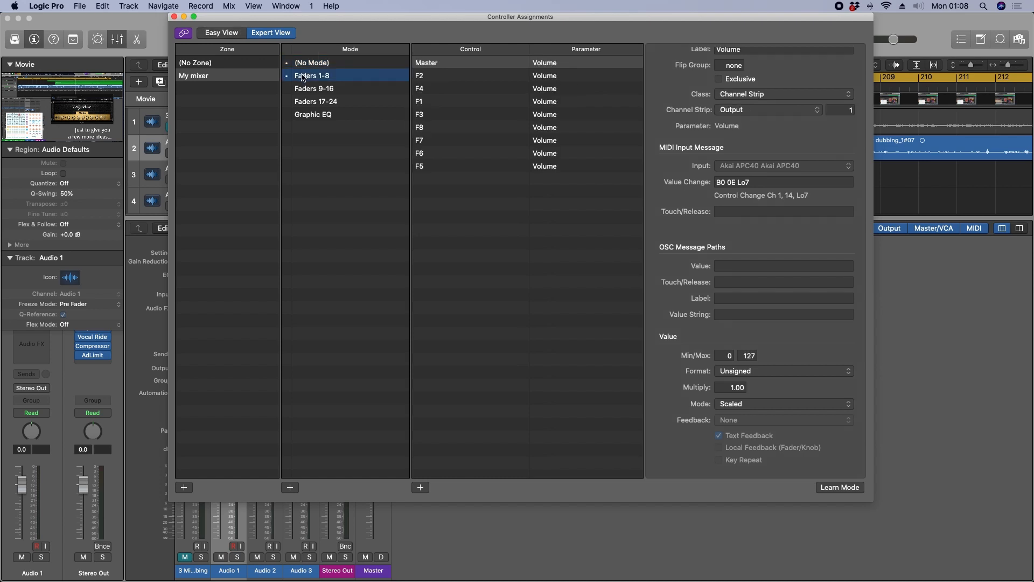
click(304, 94)
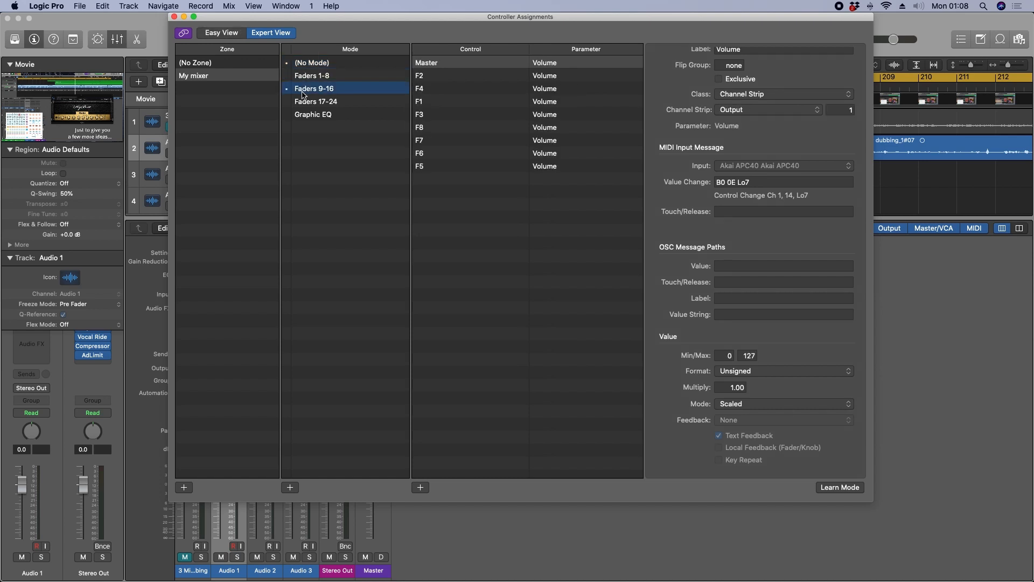
click(315, 104)
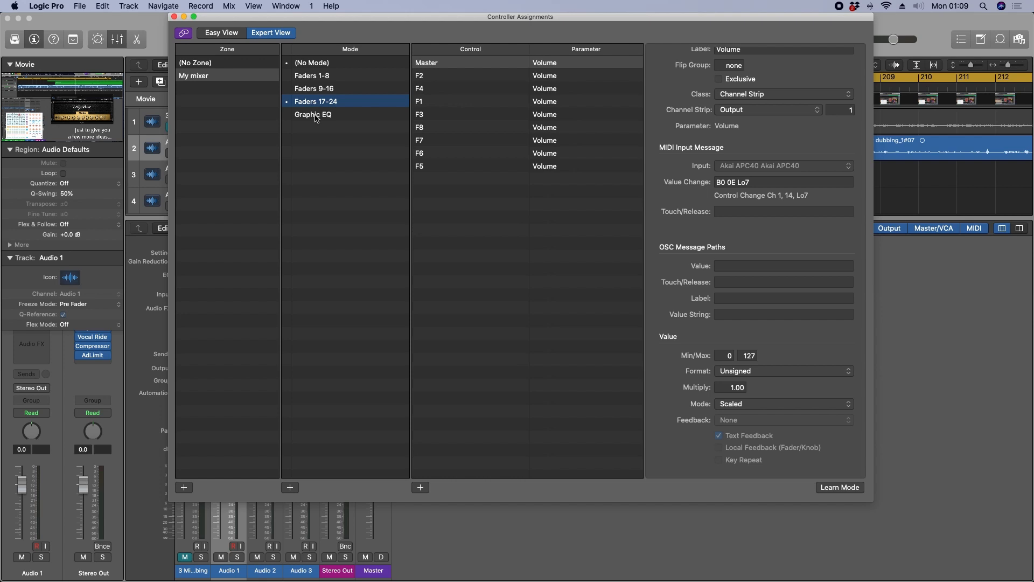
click(317, 118)
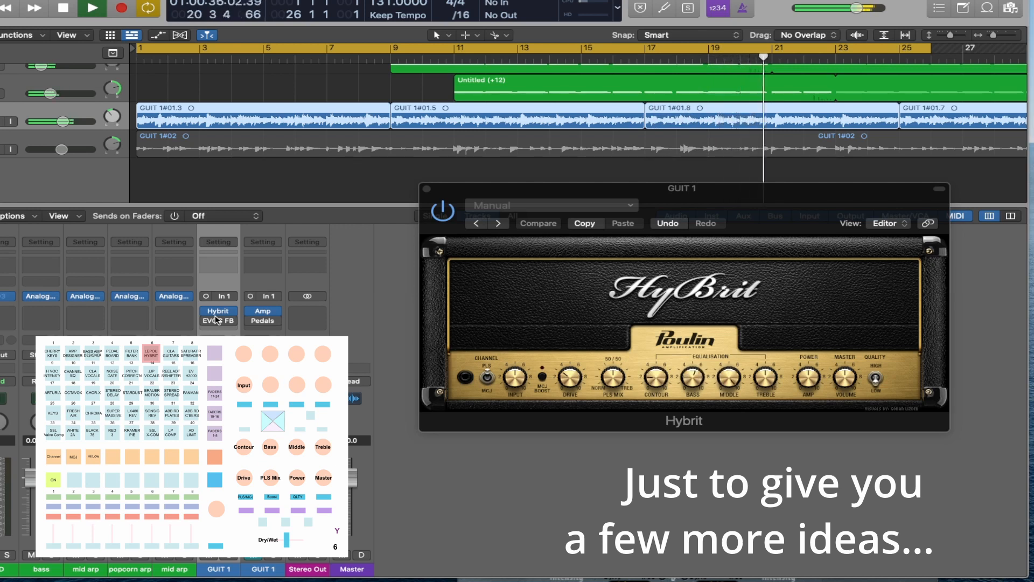
Step: Open the EVOC FB and Amp plug-ins on the two GUIT 1 channels to view their controls
click(218, 320)
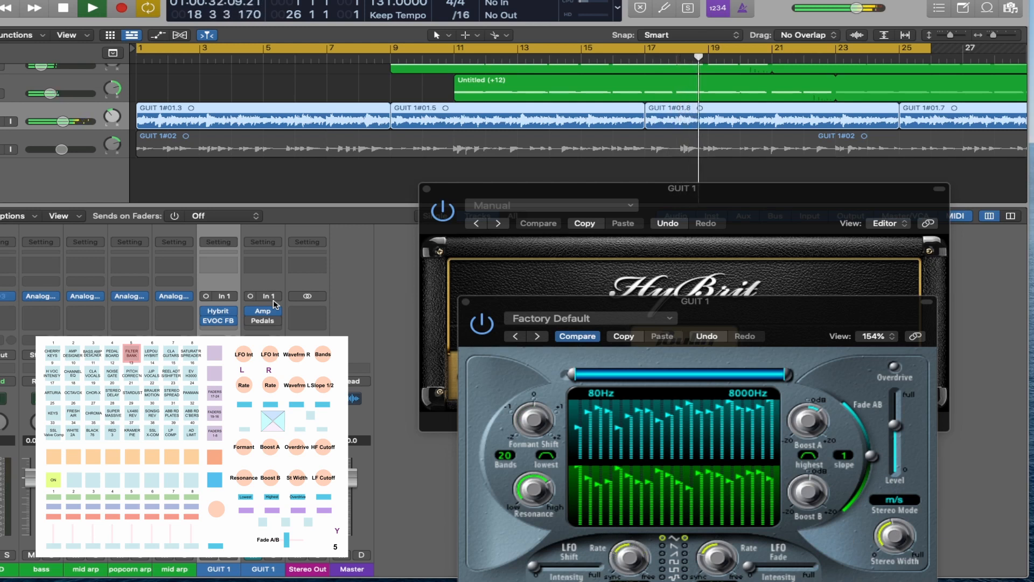
click(272, 311)
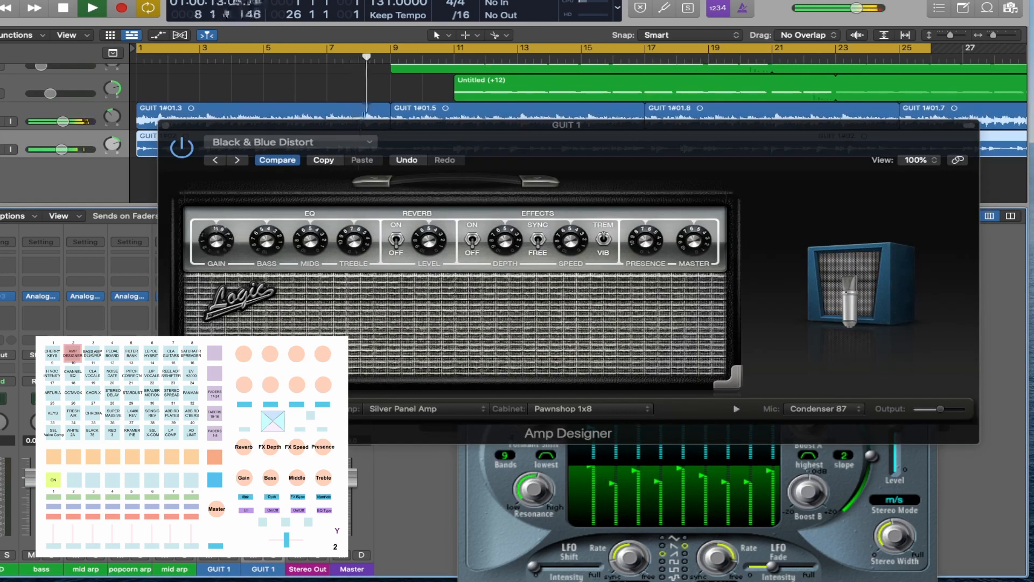